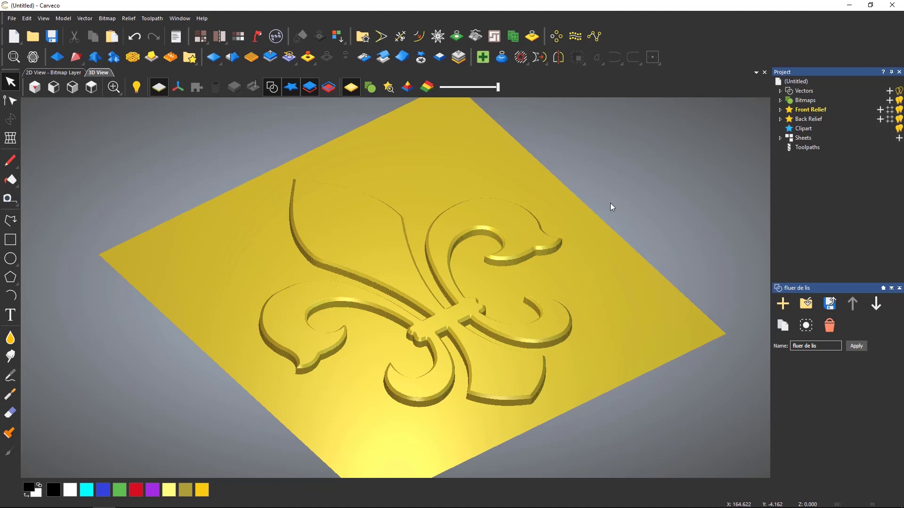
# - Copy the fleur-de-lis out as relief clipart, scale it to about 84 mm wide, and shift it up-left
pyautogui.click(421, 59)
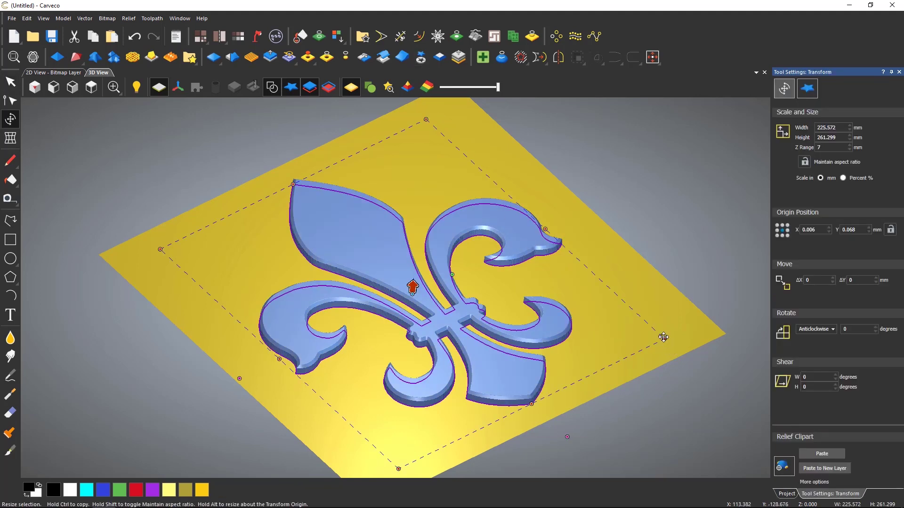
pyautogui.moveTo(663, 337); pyautogui.dragTo(506, 302)
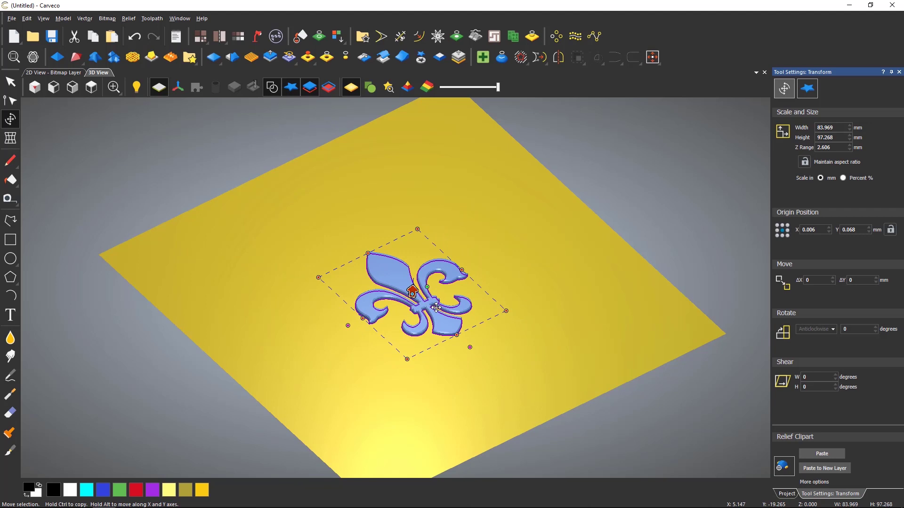
pyautogui.moveTo(429, 305); pyautogui.dragTo(390, 271)
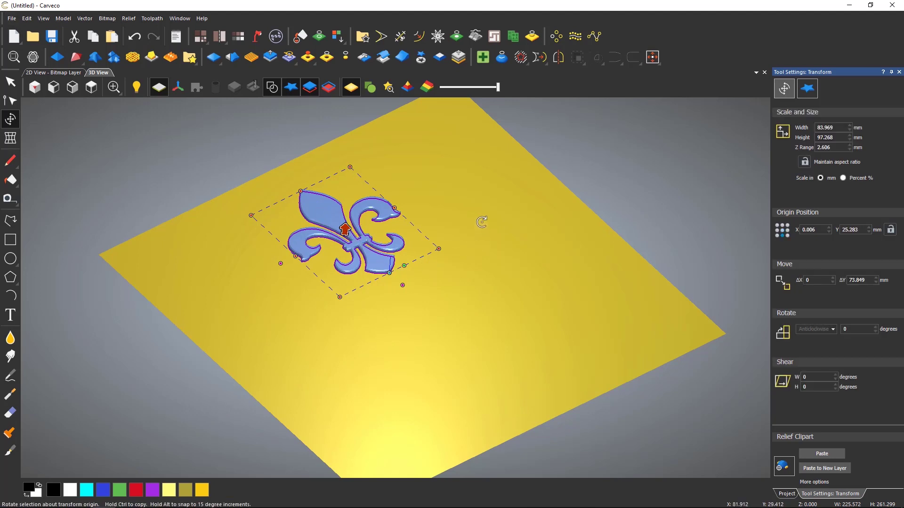
# - Rotate the fleur-de-lis clipart copy 180 degrees so it faces opposite the original
pyautogui.moveTo(500, 225); pyautogui.dragTo(324, 300)
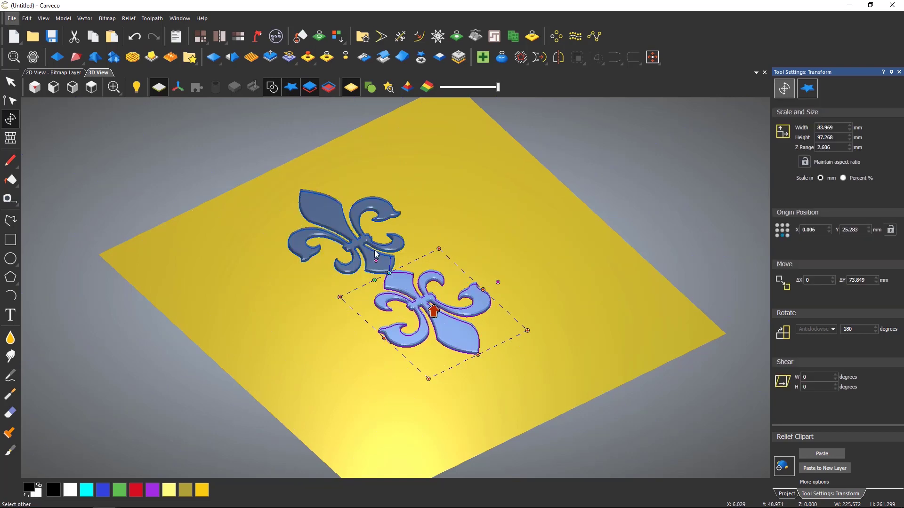
# - Move the copy's base against the original's and raise its Z range to 3.036 mm
pyautogui.scroll(5, 375, 250)
pyautogui.scroll(2, 438, 355)
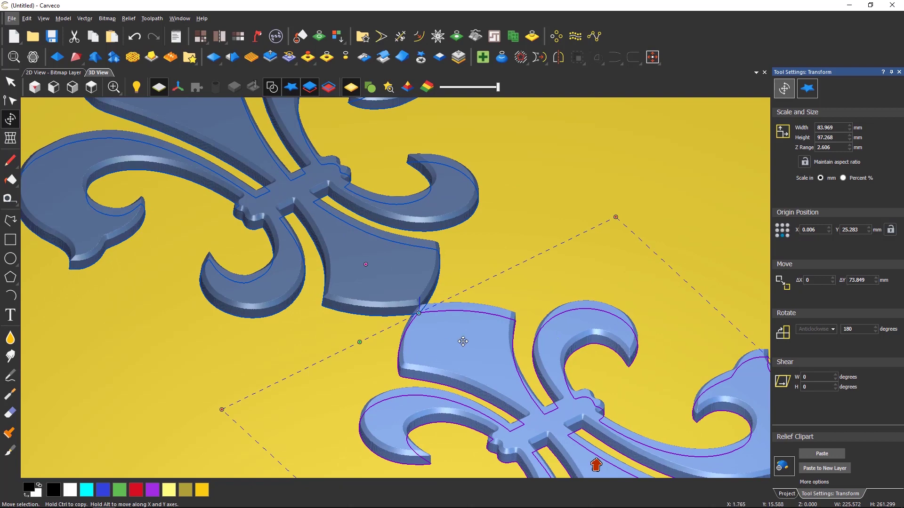
pyautogui.moveTo(453, 345); pyautogui.dragTo(398, 264)
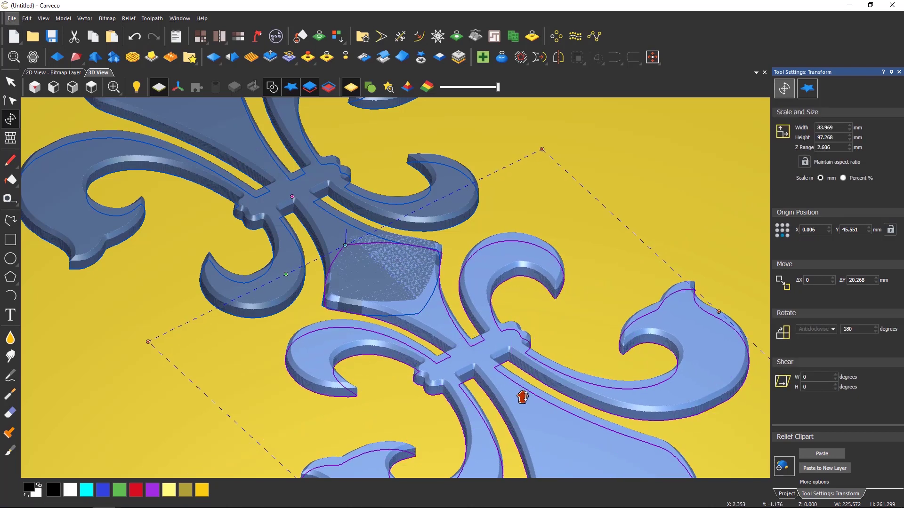
pyautogui.moveTo(523, 397)
pyautogui.mouseDown()
pyautogui.moveTo(524, 379)
pyautogui.moveTo(523, 395)
pyautogui.mouseUp()
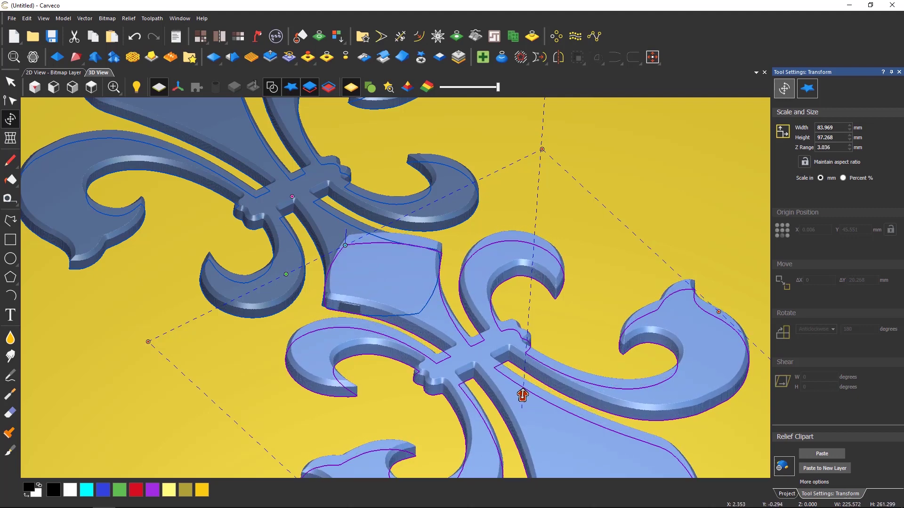
# - Switch the clipart combine mode, paste the copy into the relief, and select the merged pair
pyautogui.click(785, 468)
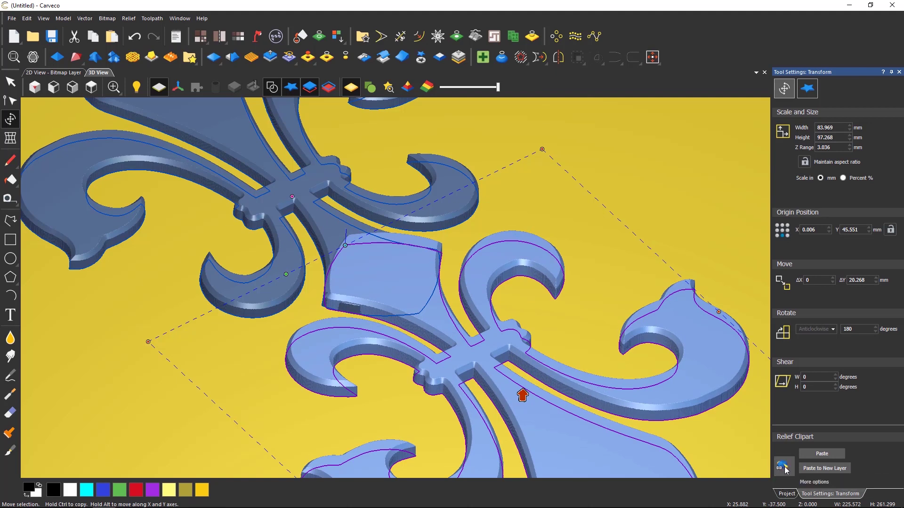
pyautogui.click(785, 468)
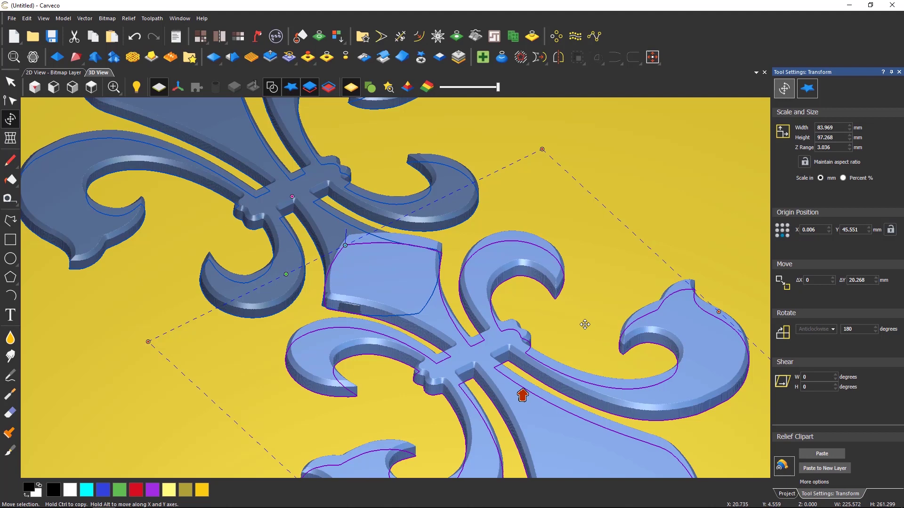
pyautogui.press('Return')
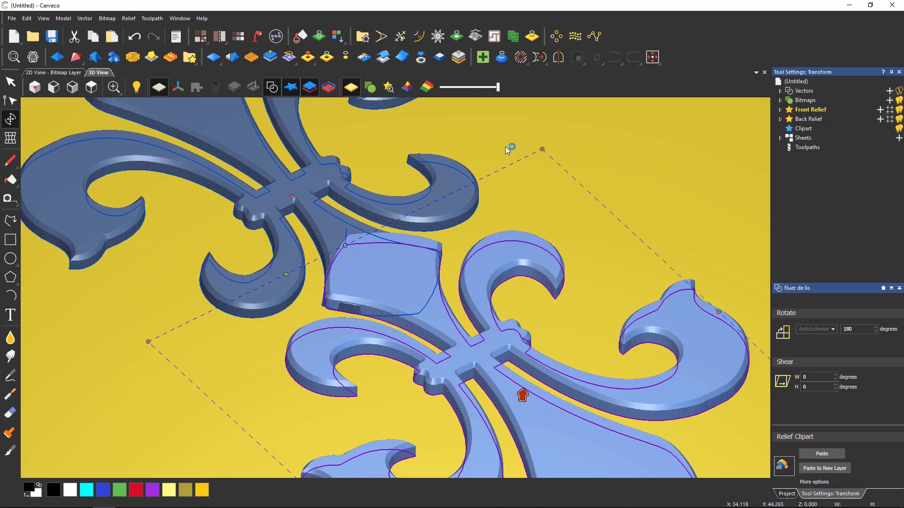
pyautogui.moveTo(505, 143); pyautogui.dragTo(381, 319)
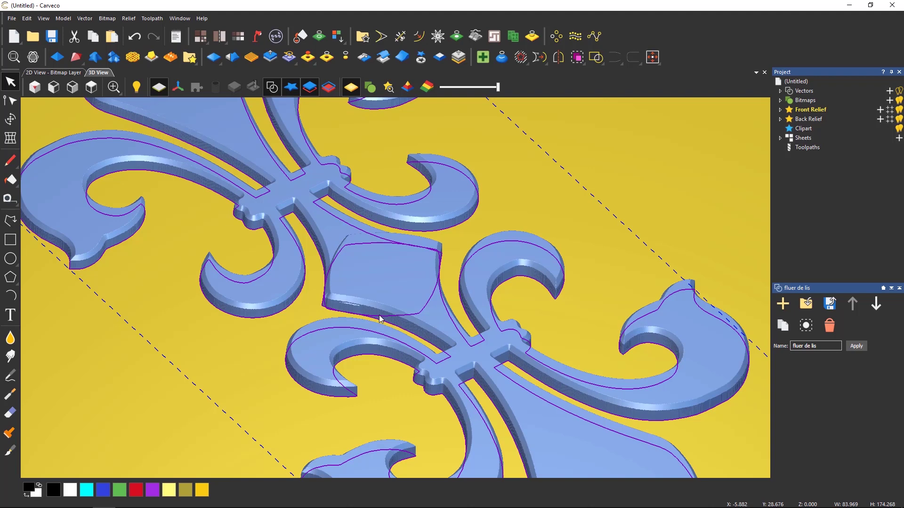
# - Reselect the merged pair and show its transform settings at 83.969 × 174.268 mm, 3.036 mm Z
pyautogui.press('Escape')
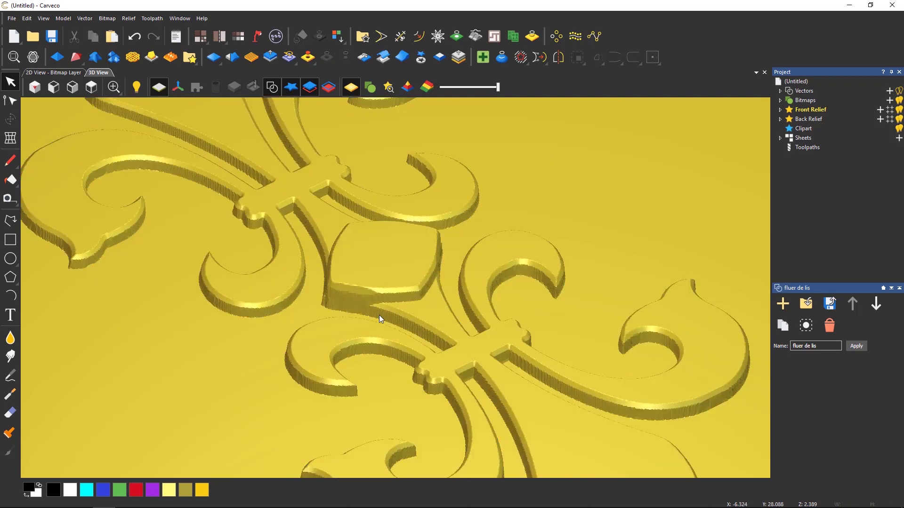
pyautogui.click(134, 38)
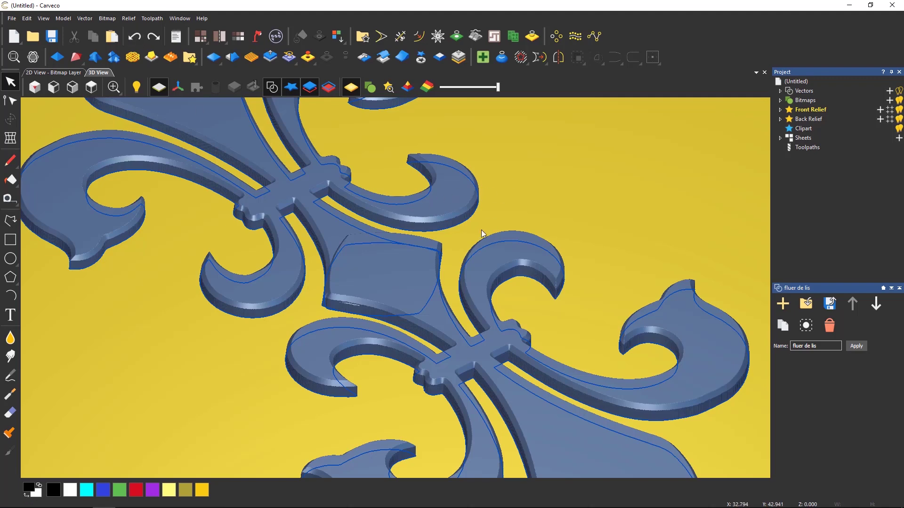
pyautogui.moveTo(481, 229); pyautogui.dragTo(414, 309)
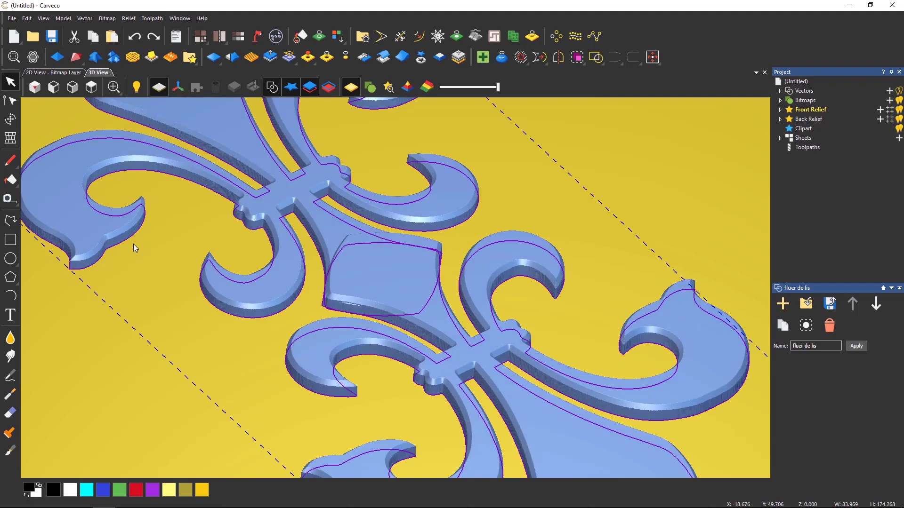
pyautogui.click(12, 119)
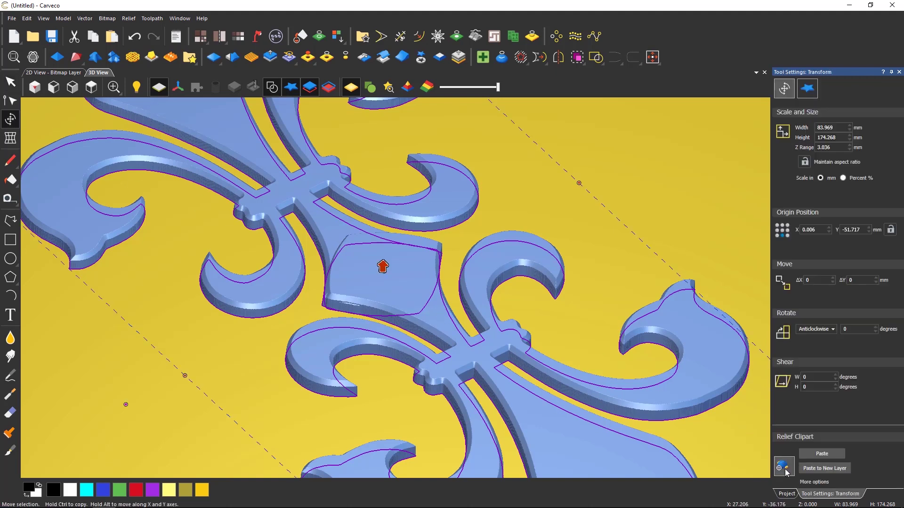
# - Paste the transformed clipart into the relief, then cut it back to clipart and shift it up-right
pyautogui.click(830, 457)
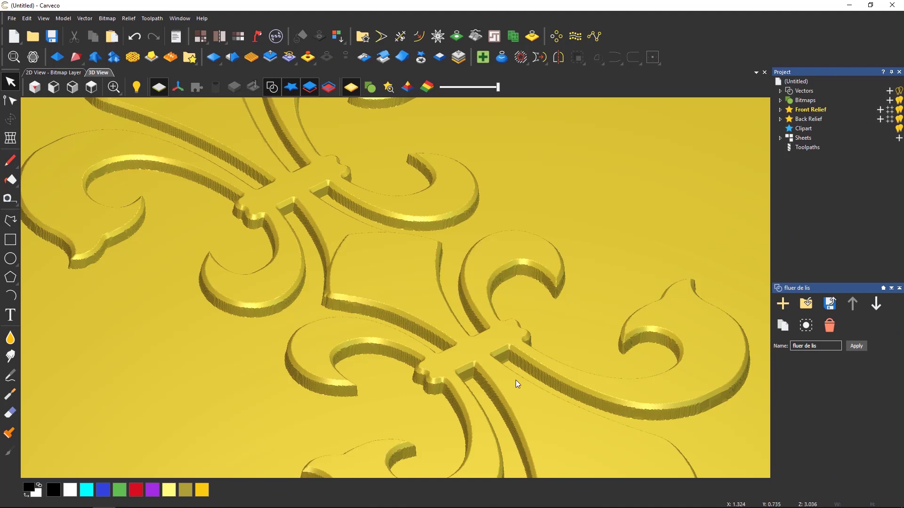
pyautogui.scroll(-2, 516, 380)
pyautogui.scroll(-1, 516, 380)
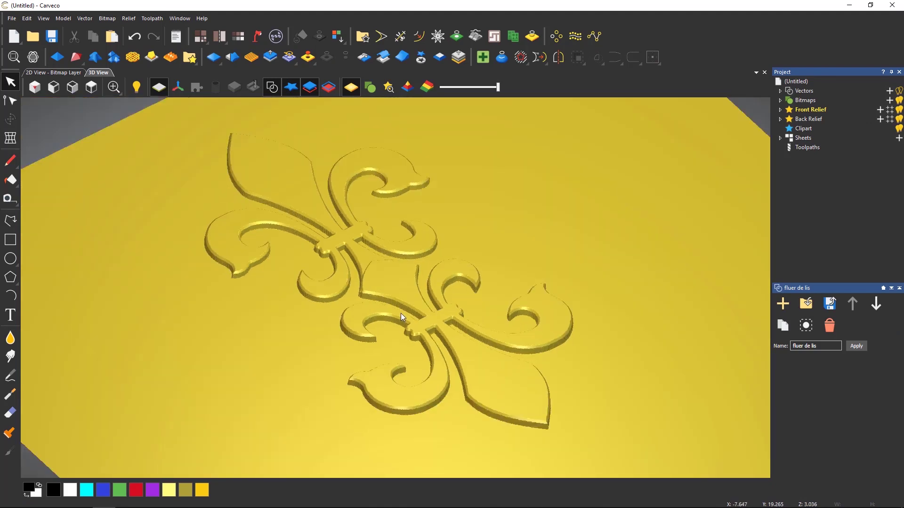
pyautogui.click(422, 61)
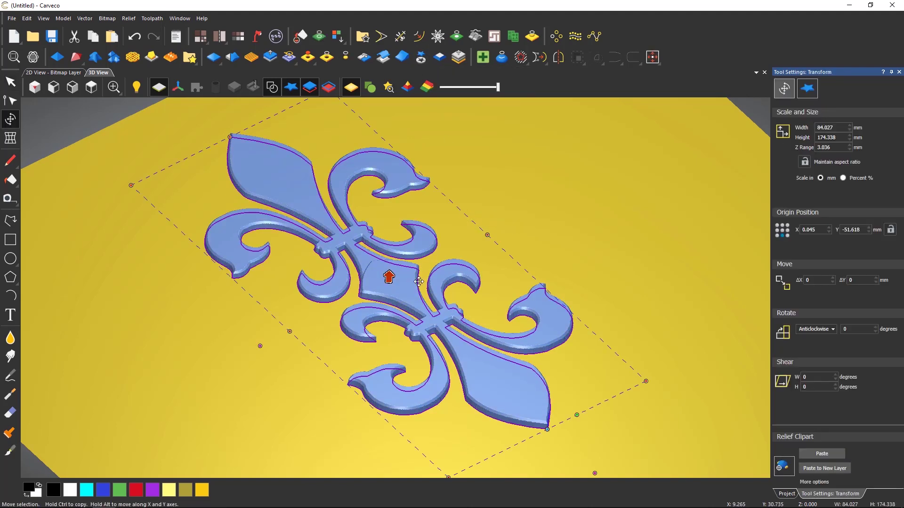
pyautogui.moveTo(419, 281); pyautogui.dragTo(587, 207)
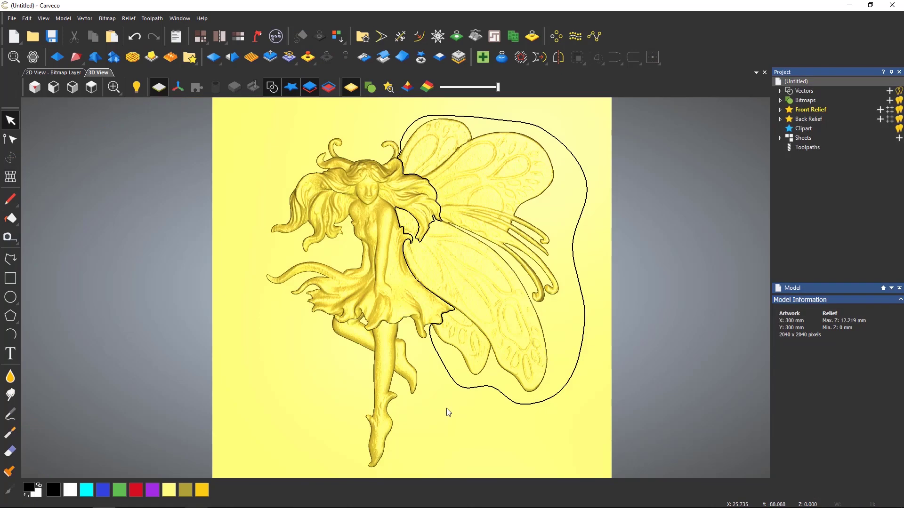
# - Cookie-cut the outlined wings into clipart measuring 123.048 × 205.274 mm with 11.219 mm Z
pyautogui.click(448, 374)
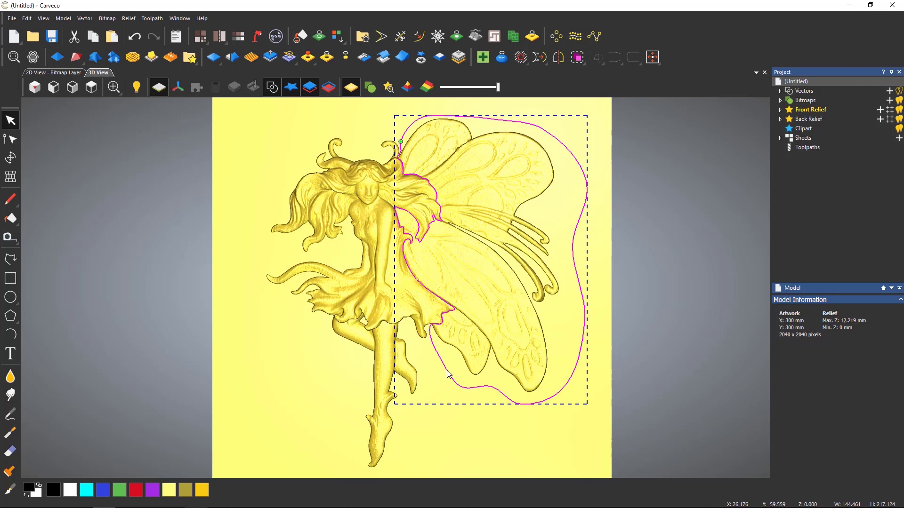
pyautogui.click(421, 58)
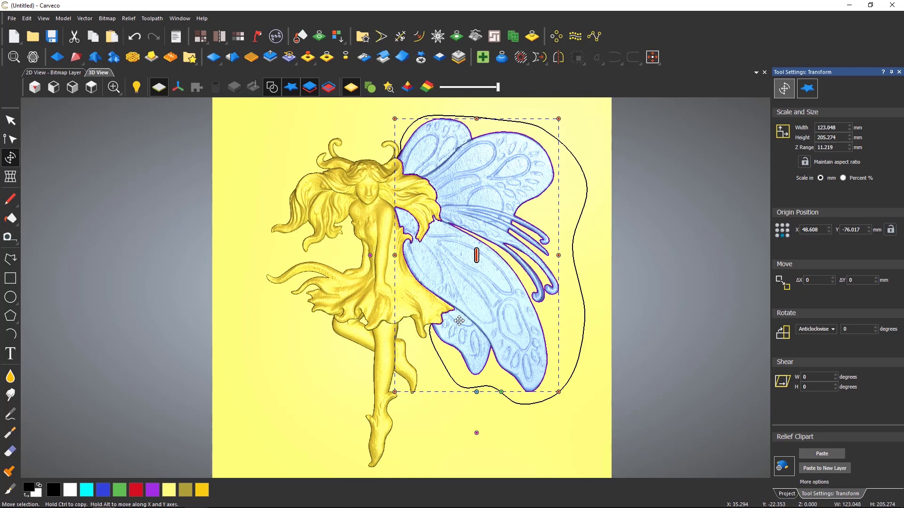
# - Make a mirrored copy of the wings across the model
pyautogui.click(557, 57)
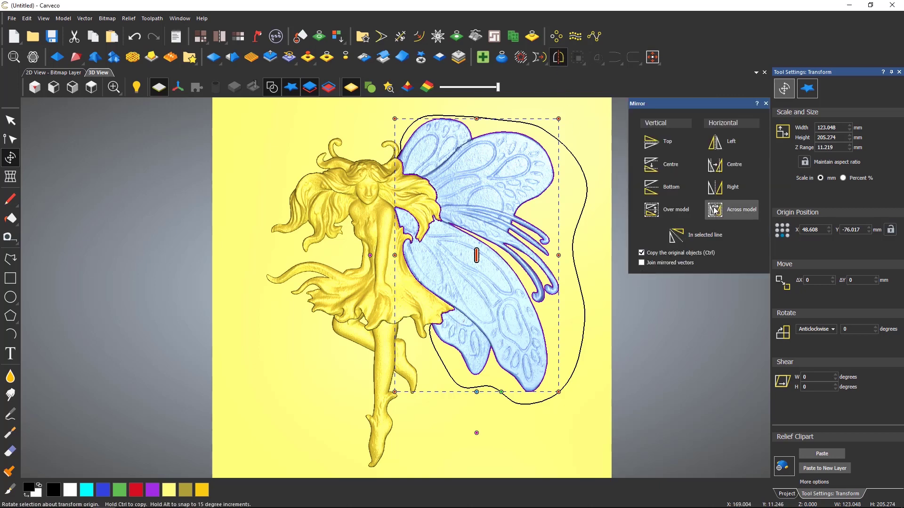
pyautogui.click(715, 187)
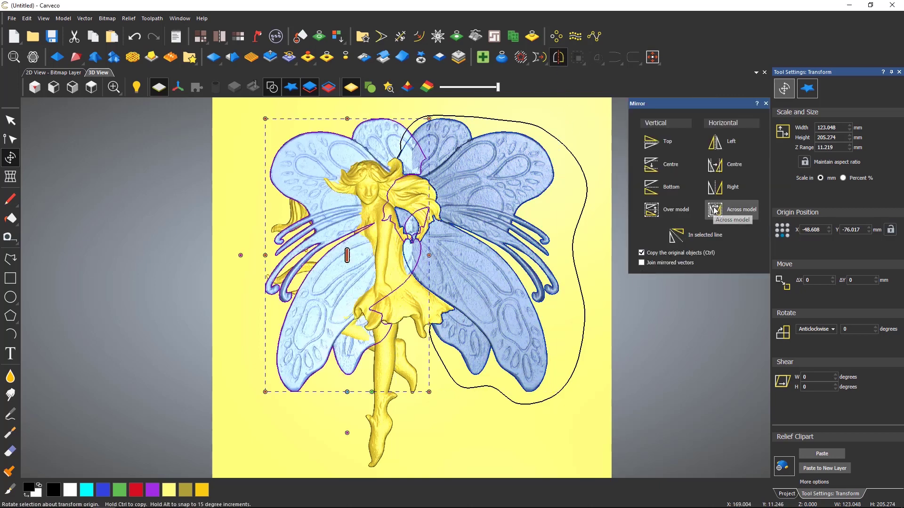
pyautogui.click(766, 104)
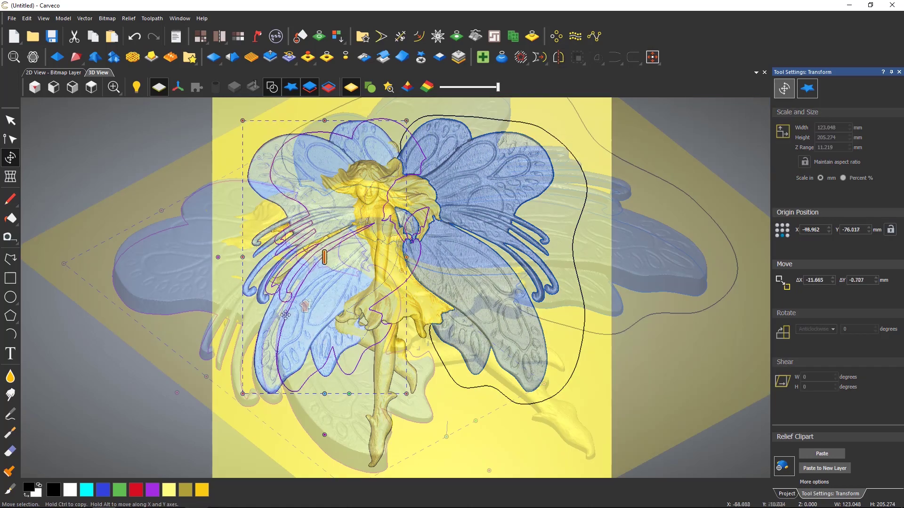
# - Select both wing sets and paste them onto a new relief layer
pyautogui.moveTo(308, 317); pyautogui.dragTo(305, 312)
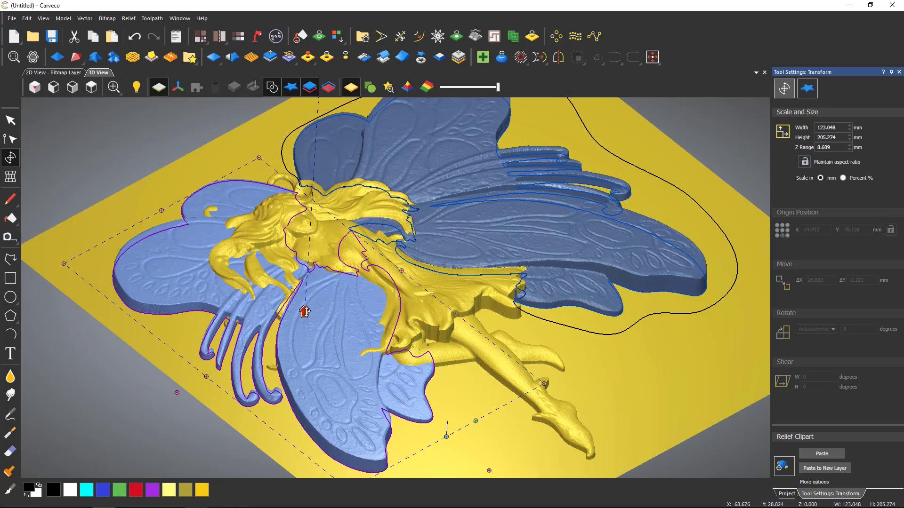
pyautogui.click(492, 202)
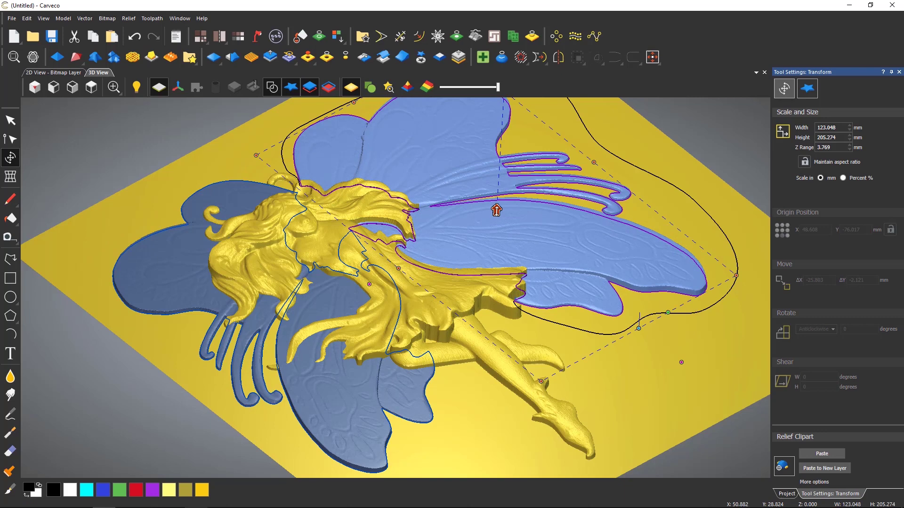
pyautogui.click(301, 317)
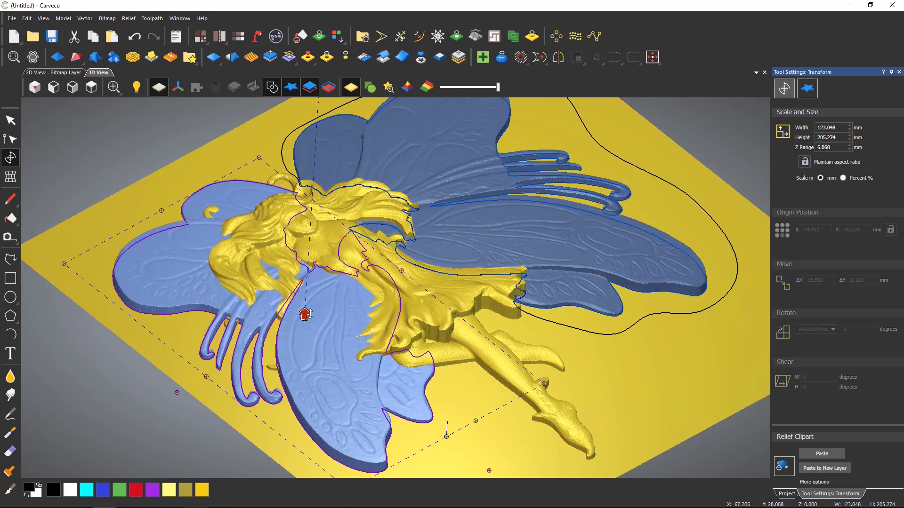
pyautogui.keyDown('shift'); pyautogui.click(577, 284); pyautogui.keyUp('shift')
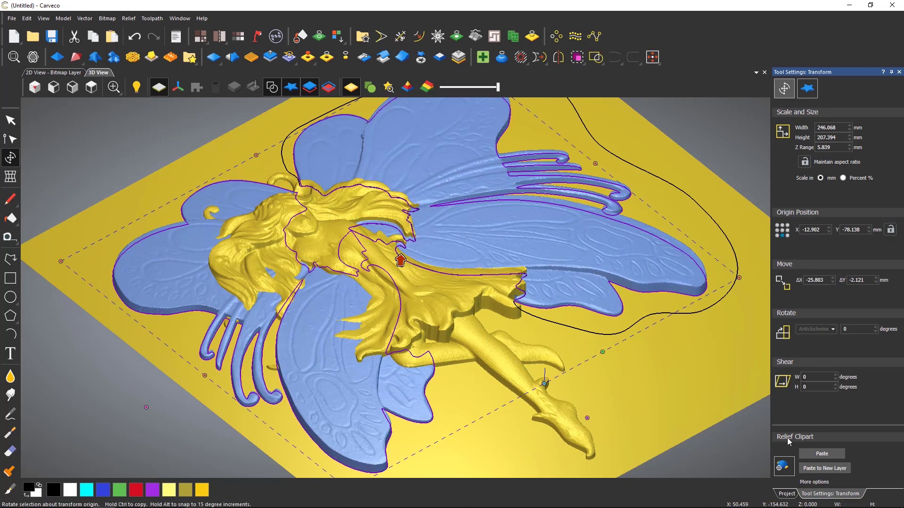
pyautogui.click(828, 470)
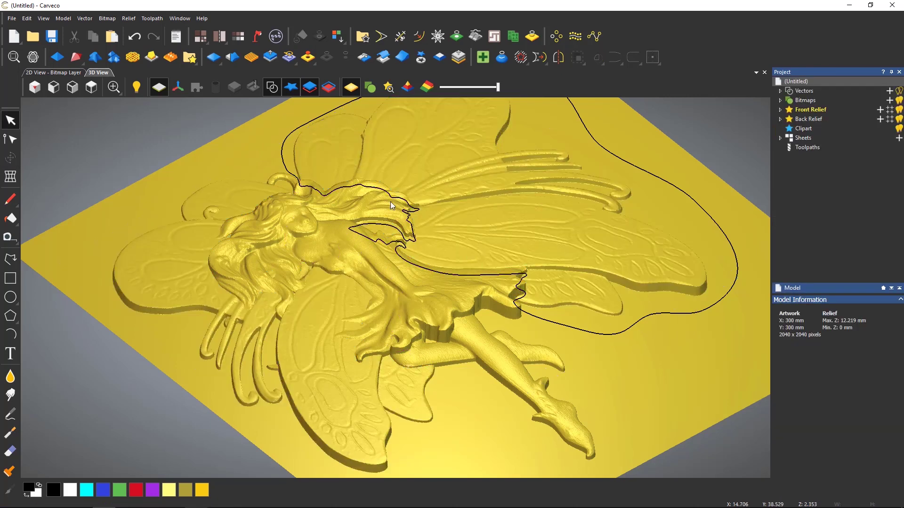
# - Hide vectors, view from top, and toggle Front Relief's Relief Layer Cookie Cut and Relief Layer visibility
pyautogui.click(272, 89)
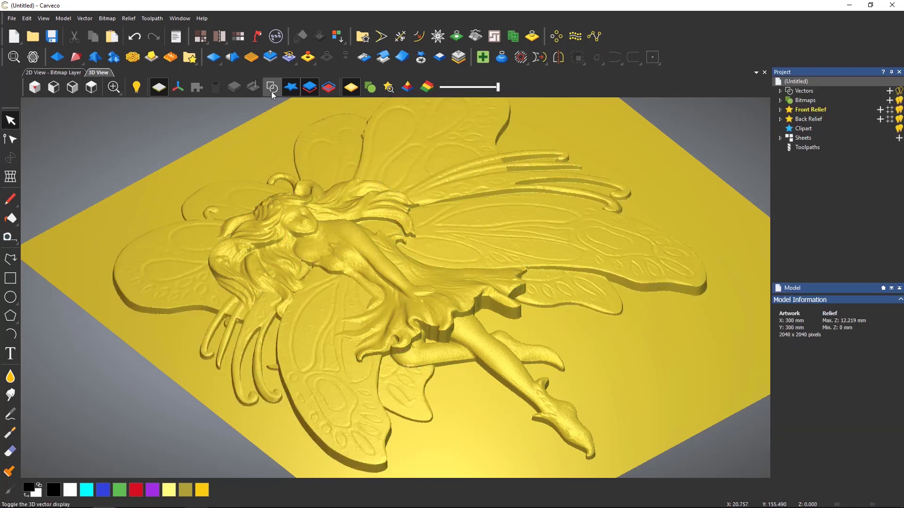
pyautogui.click(91, 88)
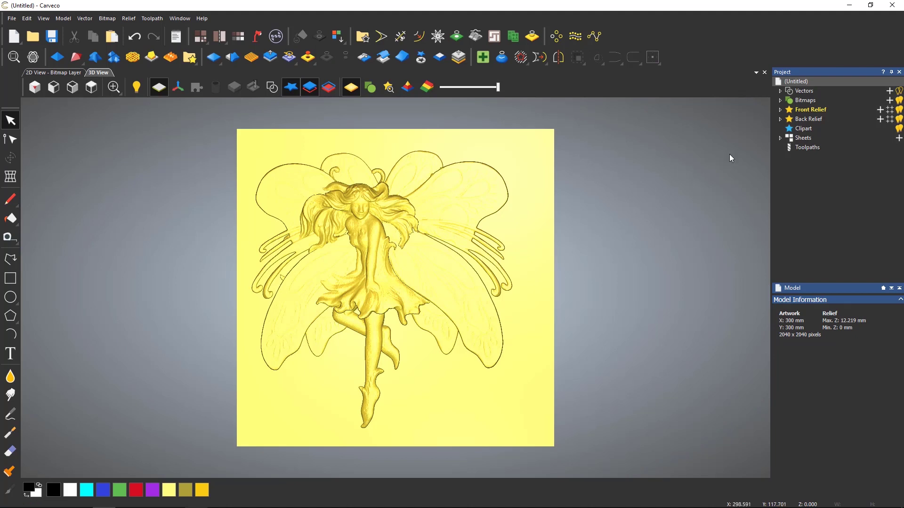
pyautogui.click(780, 110)
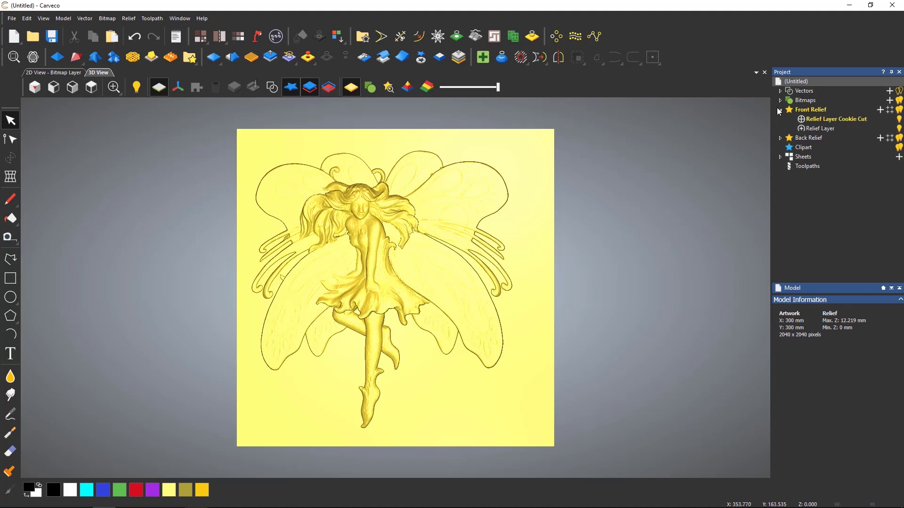
pyautogui.click(899, 120)
pyautogui.click(899, 119)
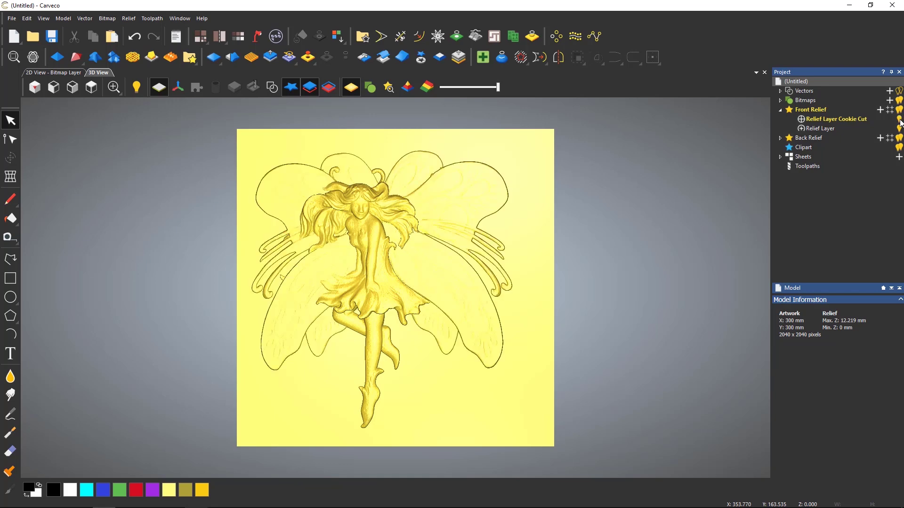